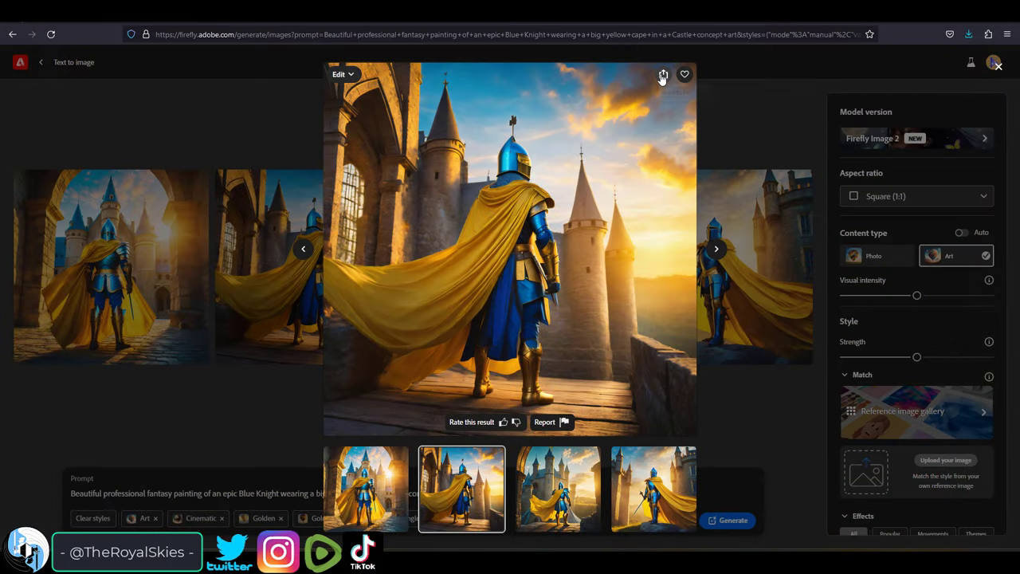
Download the blue knight image, suppress the transparency notice, and choose a file to verify
{"action": "left_click", "coordinate": [663, 74]}
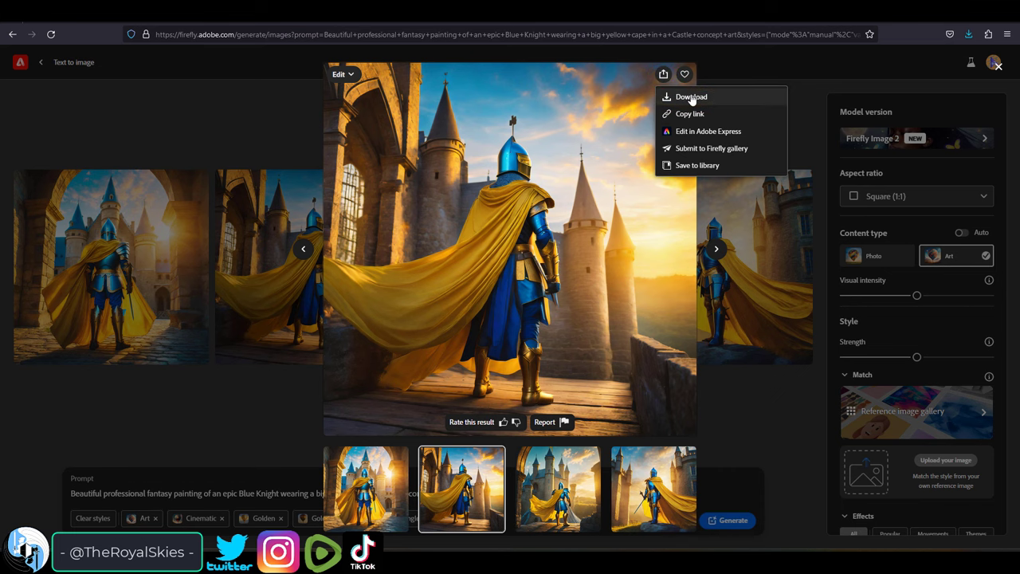
{"action": "left_click", "coordinate": [691, 97]}
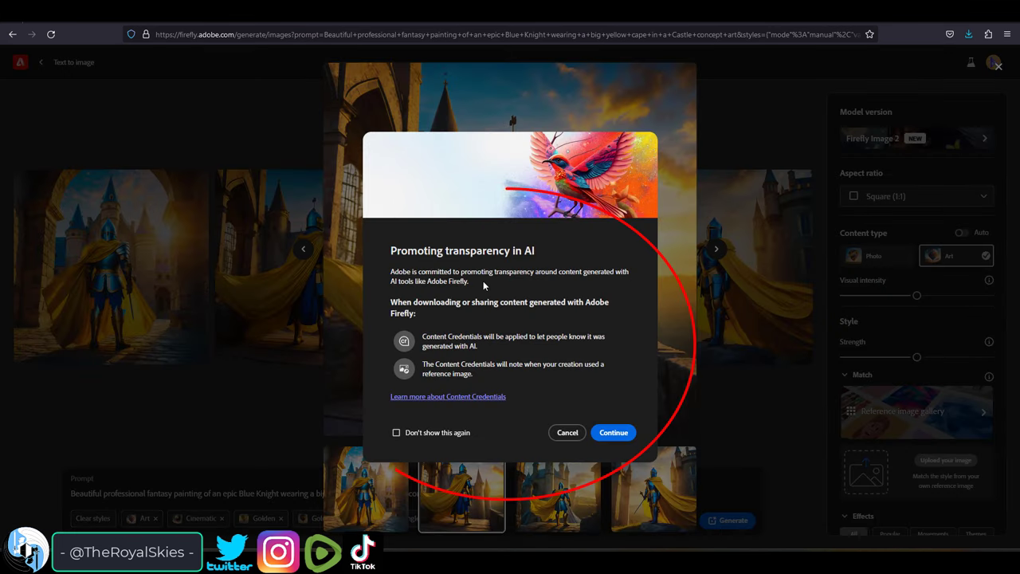
{"action": "left_click", "coordinate": [414, 433]}
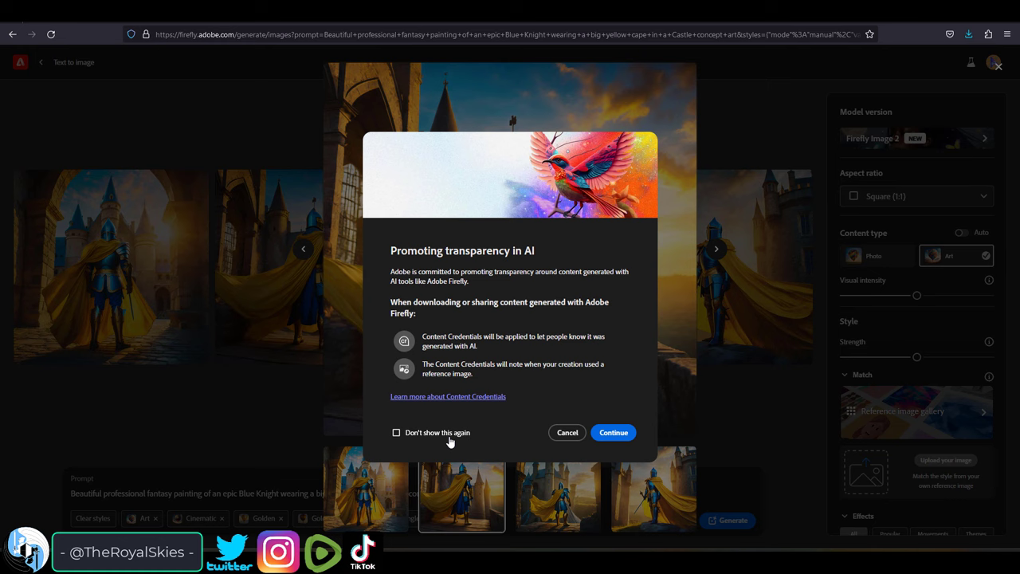
{"action": "left_click", "coordinate": [613, 432]}
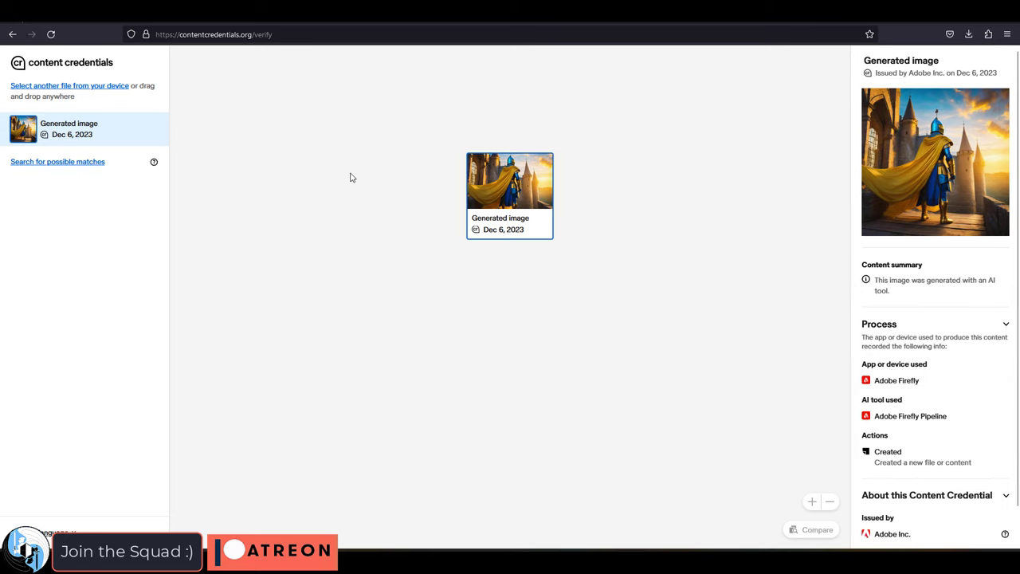
{"action": "scroll", "coordinate": [956, 231], "scroll_direction": "down", "scroll_amount": 1}
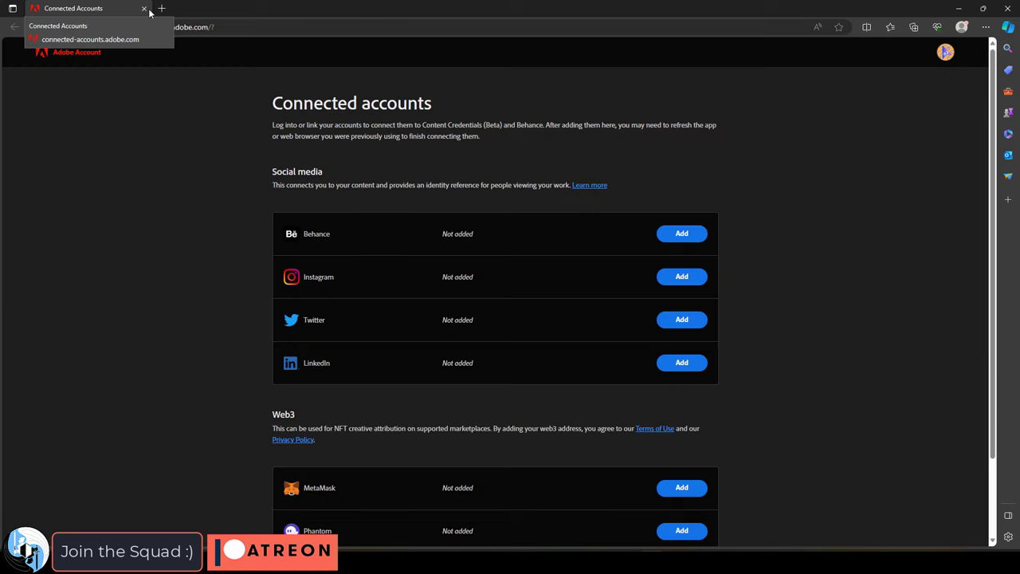
{"action": "scroll", "coordinate": [185, 187], "scroll_direction": "down", "scroll_amount": 3}
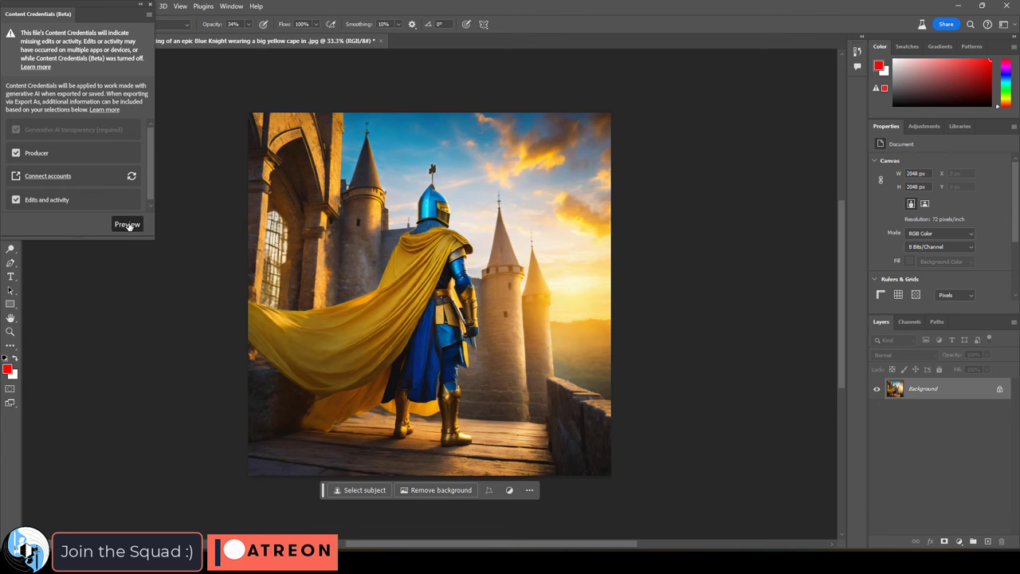
Preview the knight's credentials: imported/opened actions, two ingredients, Photoshop 25.4.0, Firefly, Adobe issuer
{"action": "left_click", "coordinate": [127, 224]}
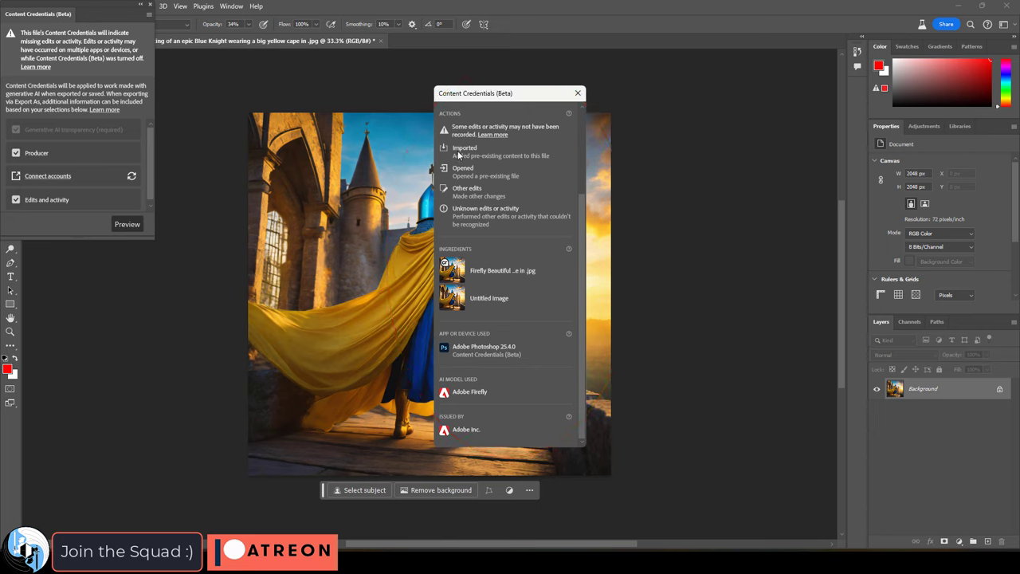